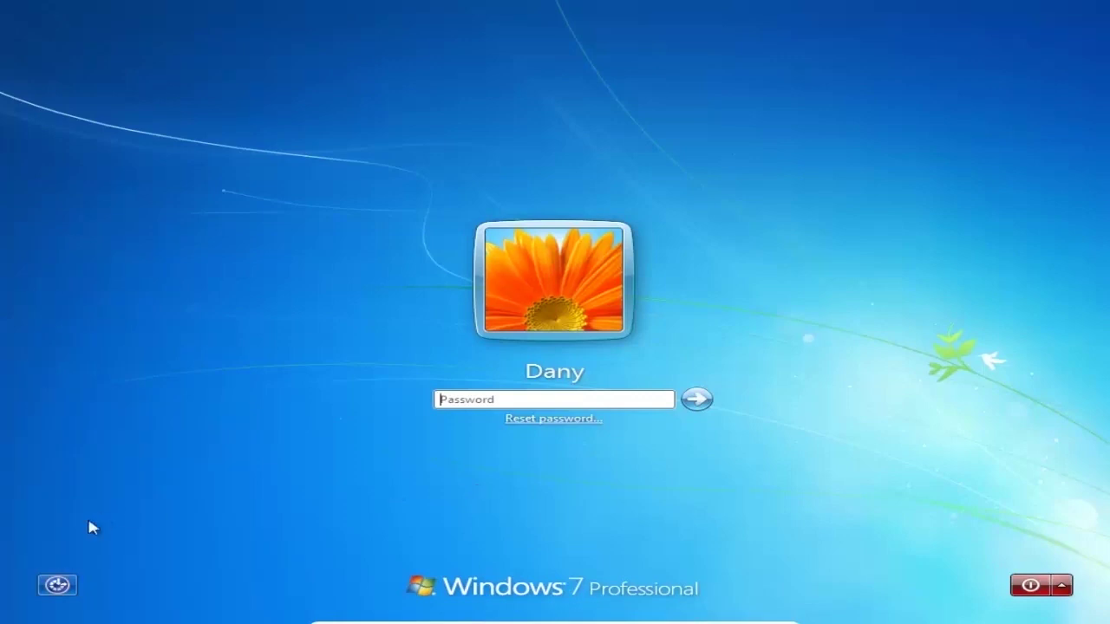
- Open Computer Management from the logon screen's accessibility control and show the local Users list
left_click(69, 581)
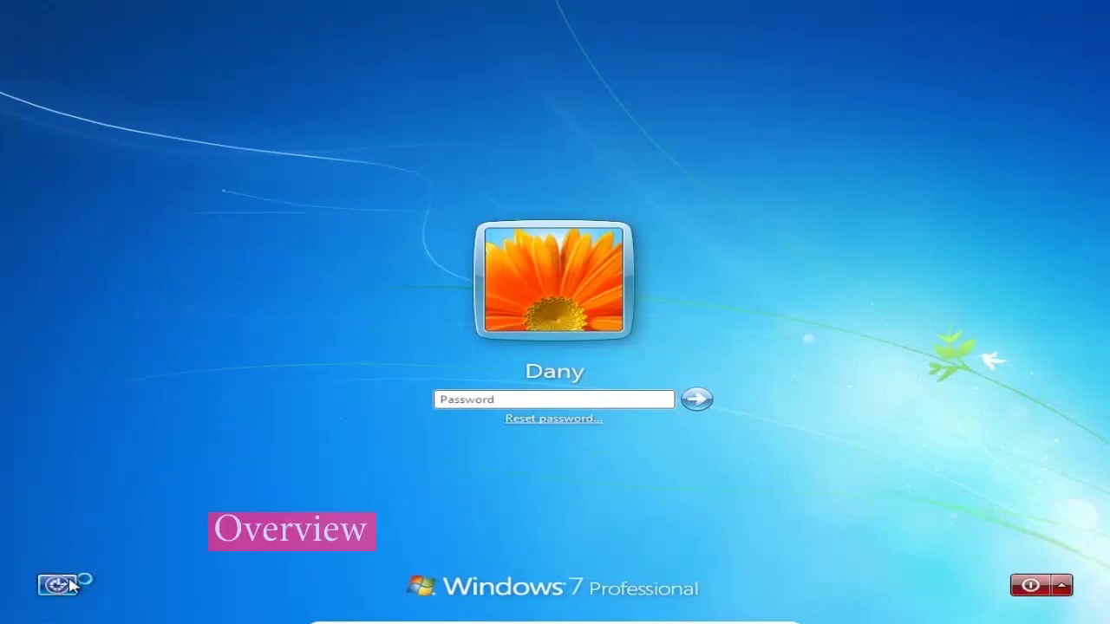
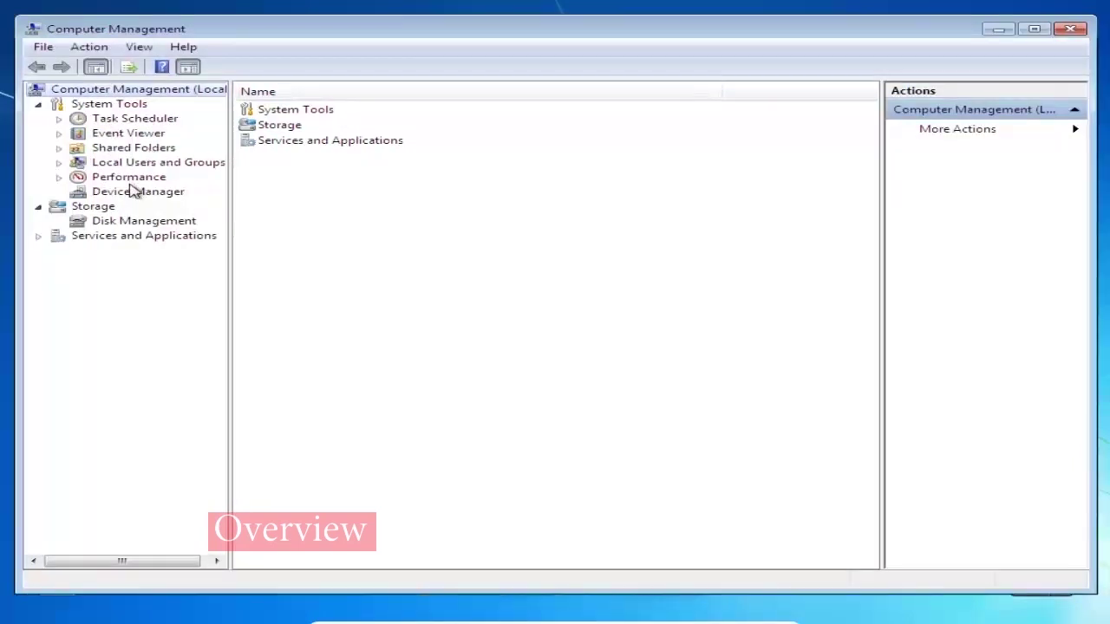
left_click(129, 162)
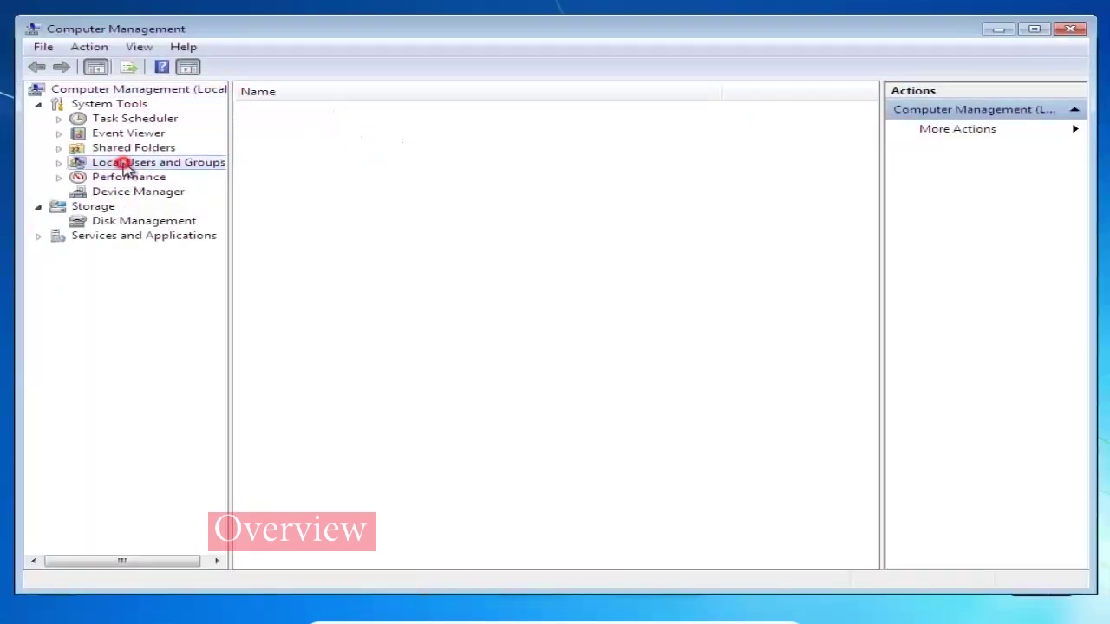
left_click(267, 94)
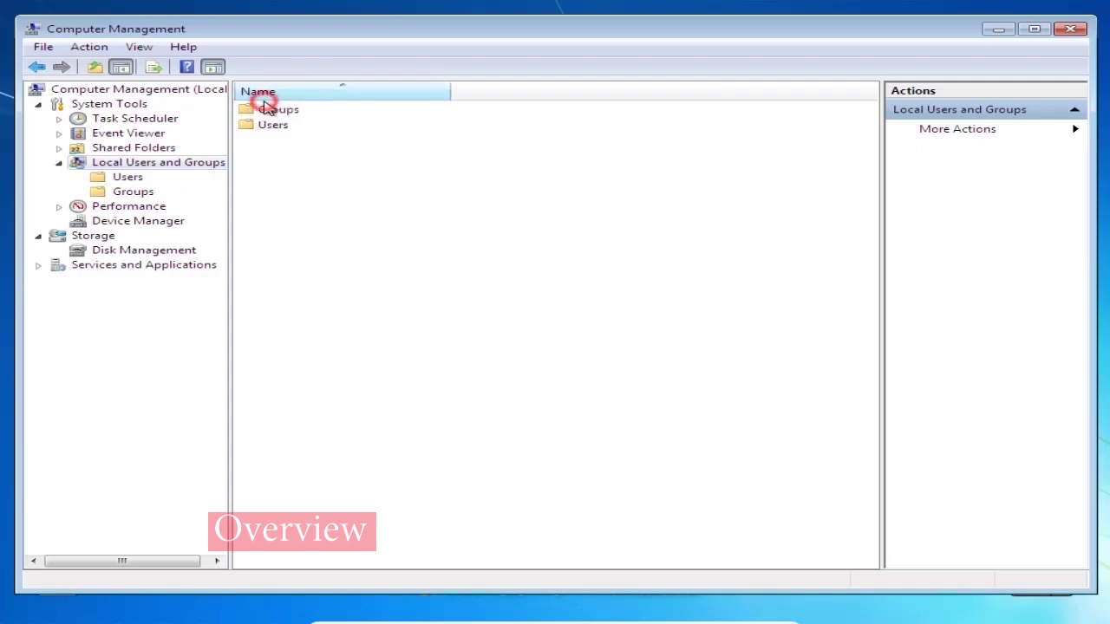
left_click(269, 125)
double_click(268, 125)
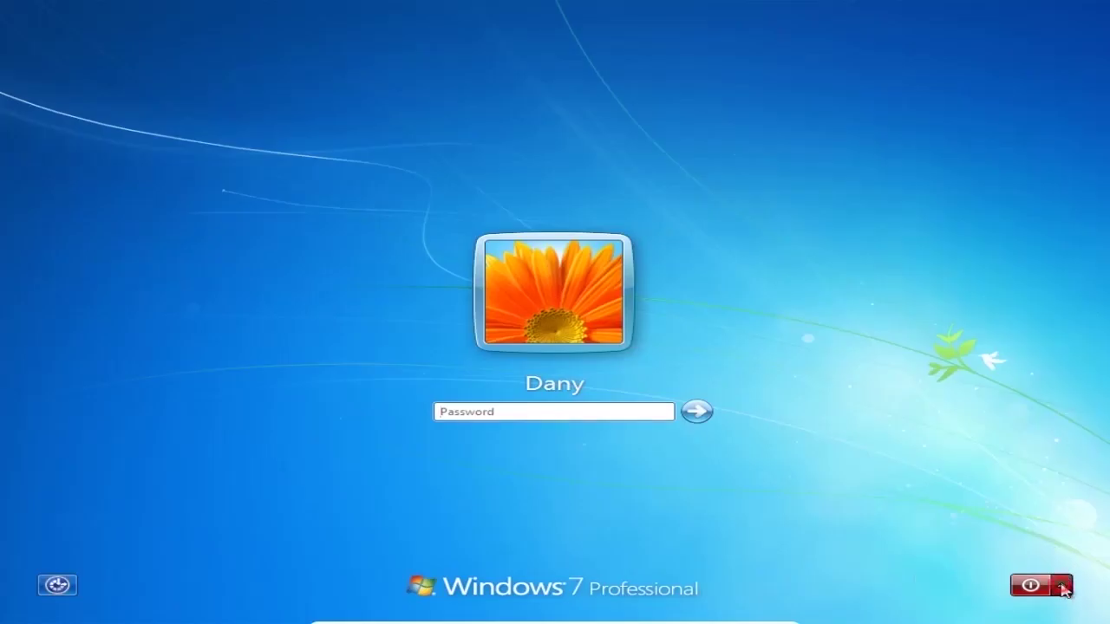
- Restart the computer from the Windows 7 installation DVD and open the computer repair options
left_click(1063, 587)
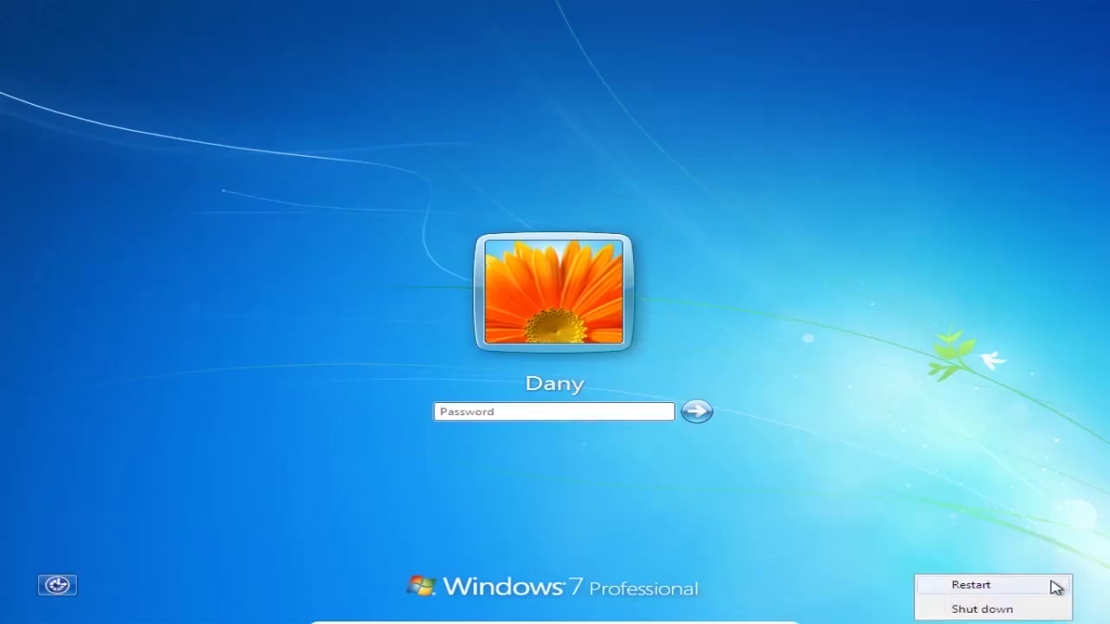
left_click(1043, 588)
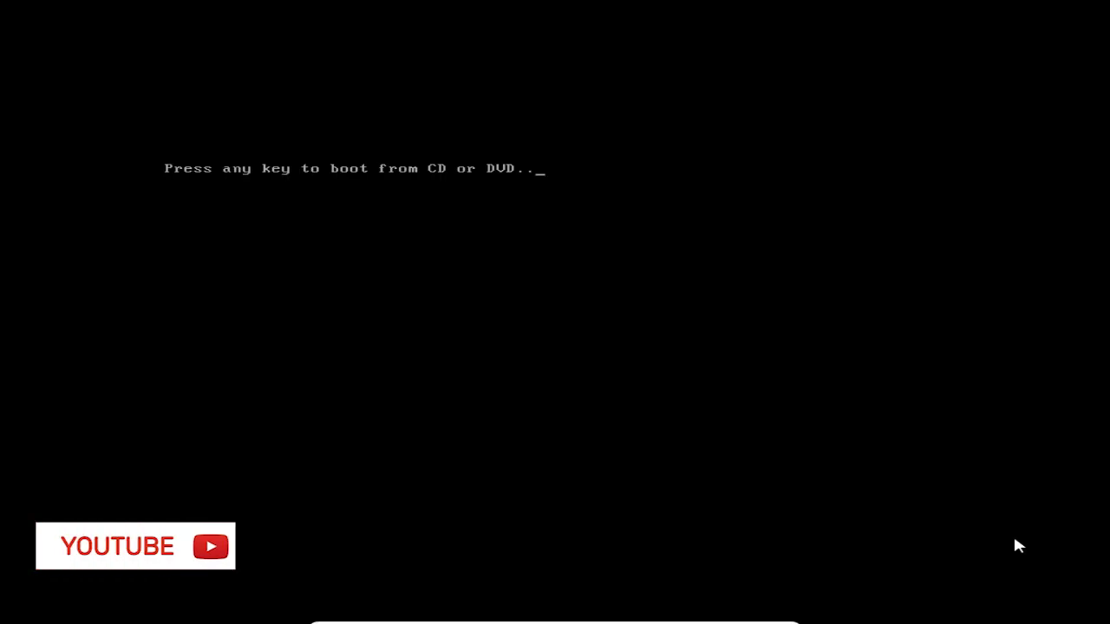
key("Return")
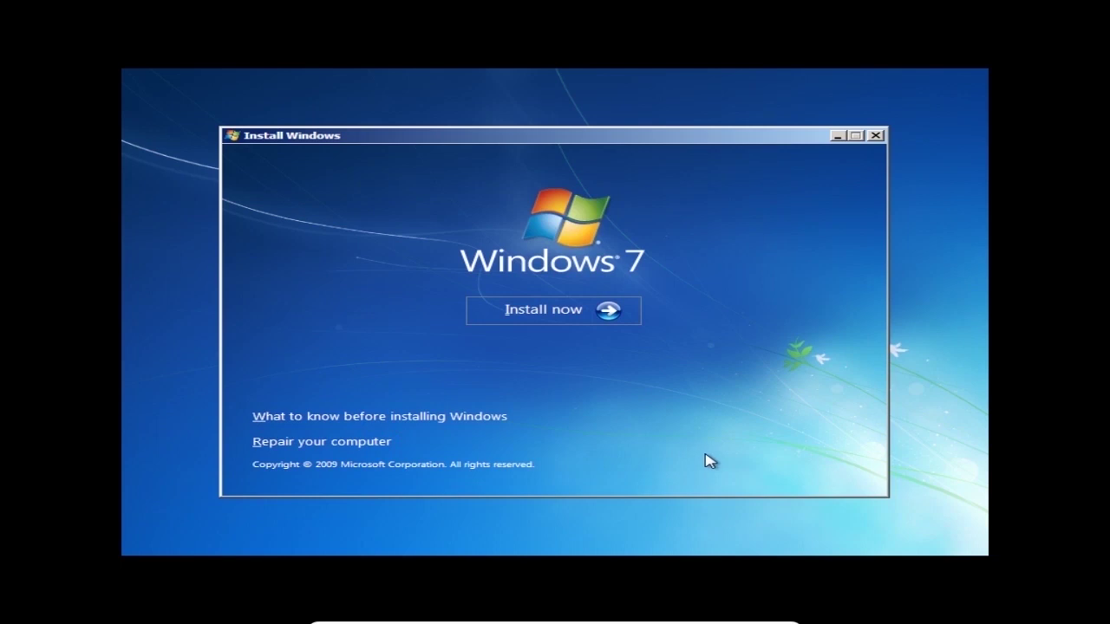
left_click(365, 442)
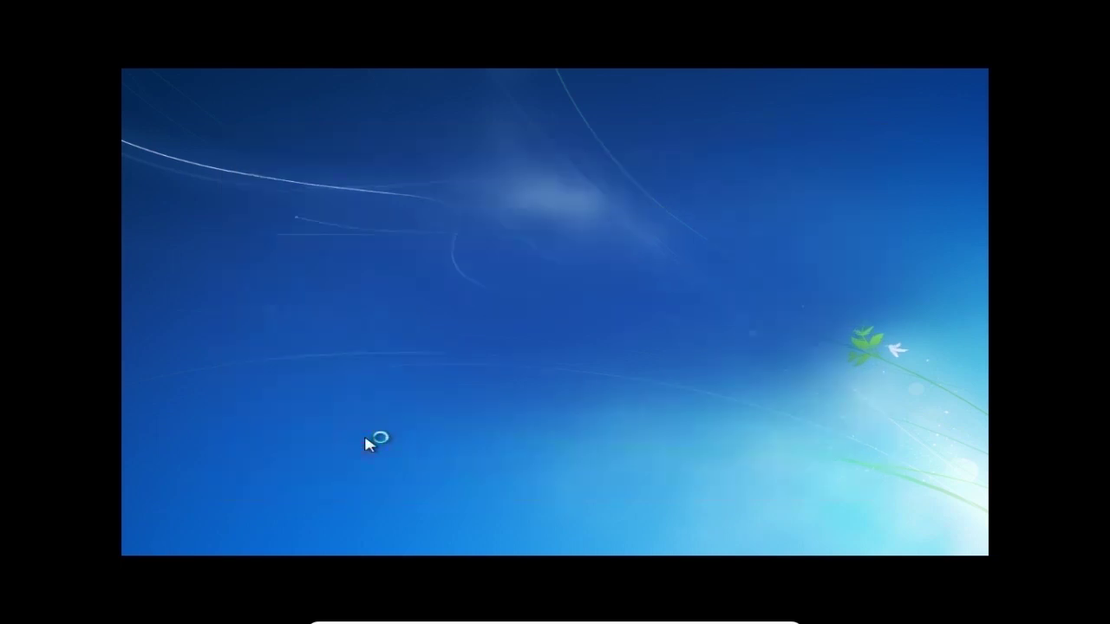
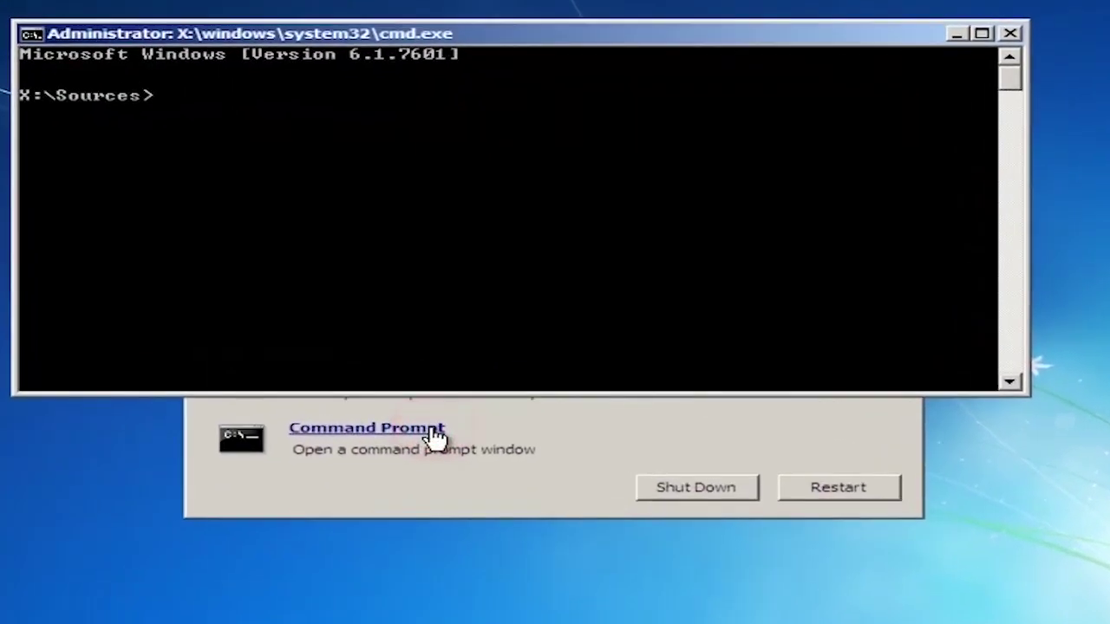
- In the recovery Command Prompt, switch to drive D: and change to the windows\system32 directory
type("D:")
key("Return")
type("cd windows\\sytem32")
key("Return")
type("cd windo")
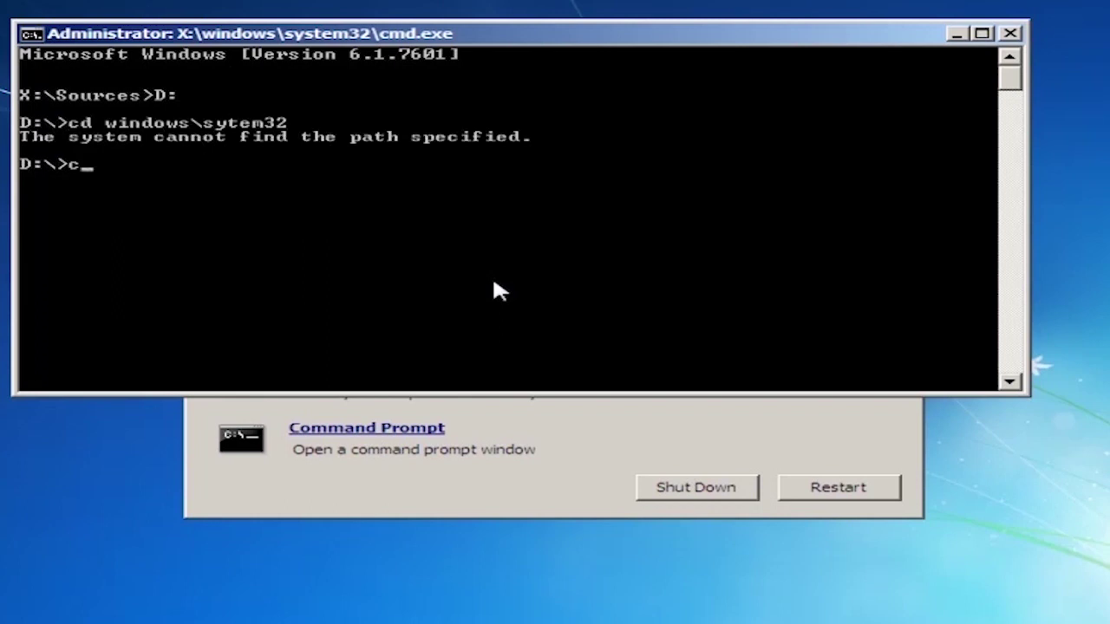
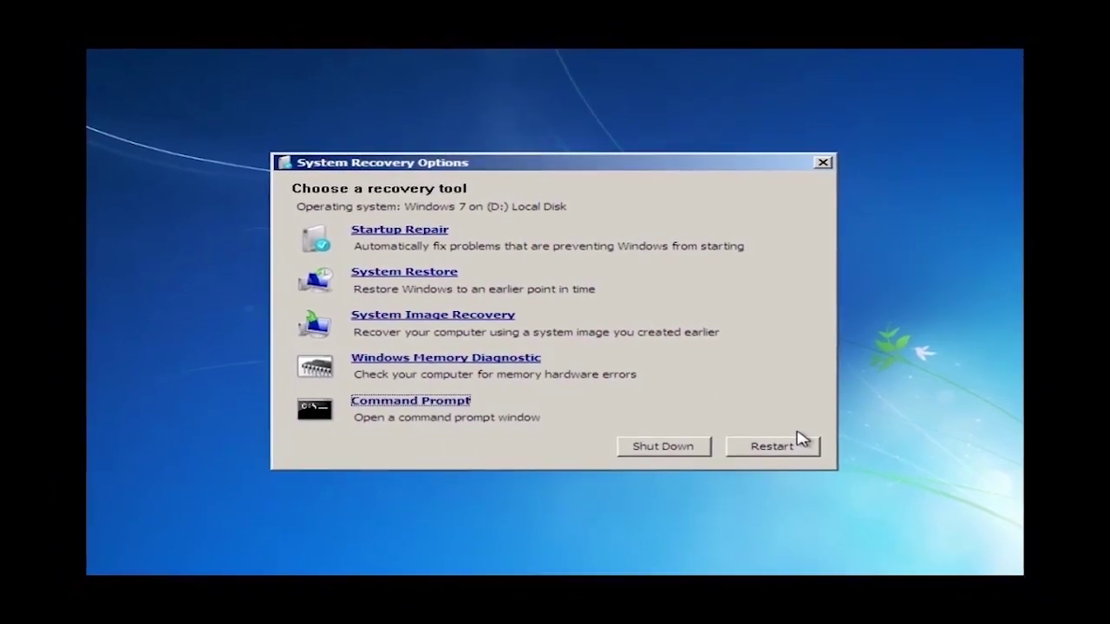
- Restart out of System Recovery and open the local Users list in Computer Management from the logon screen
left_click(796, 438)
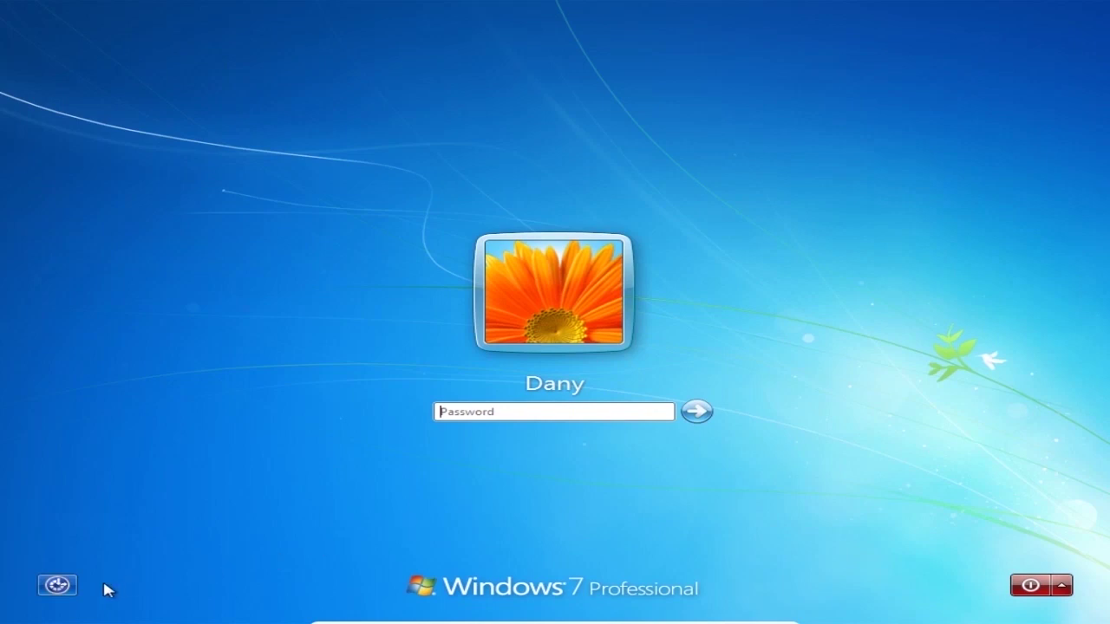
left_click(72, 588)
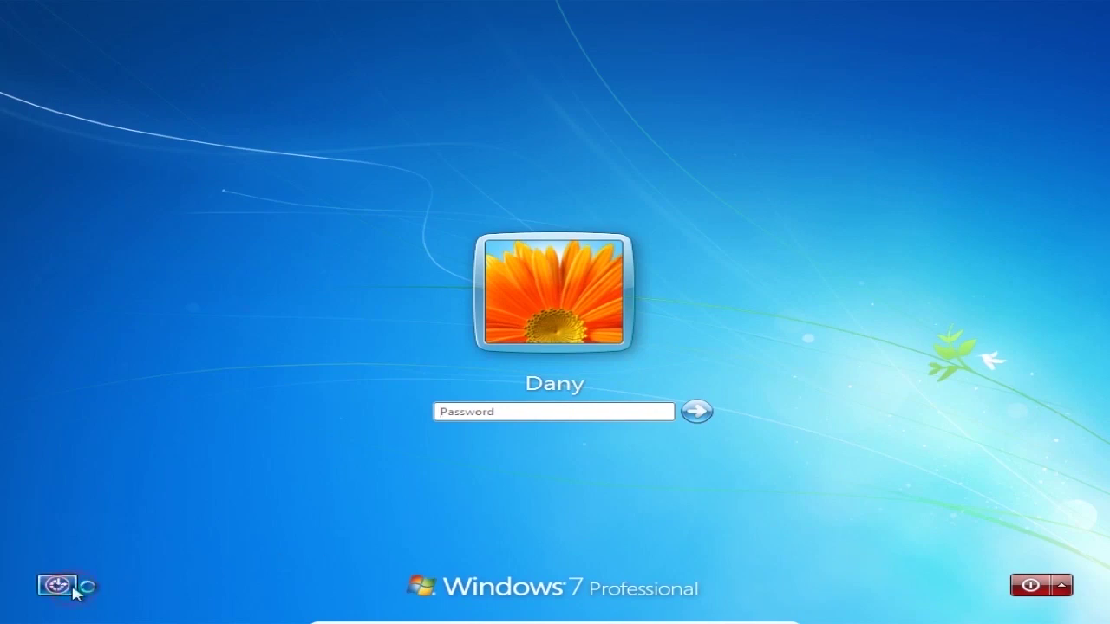
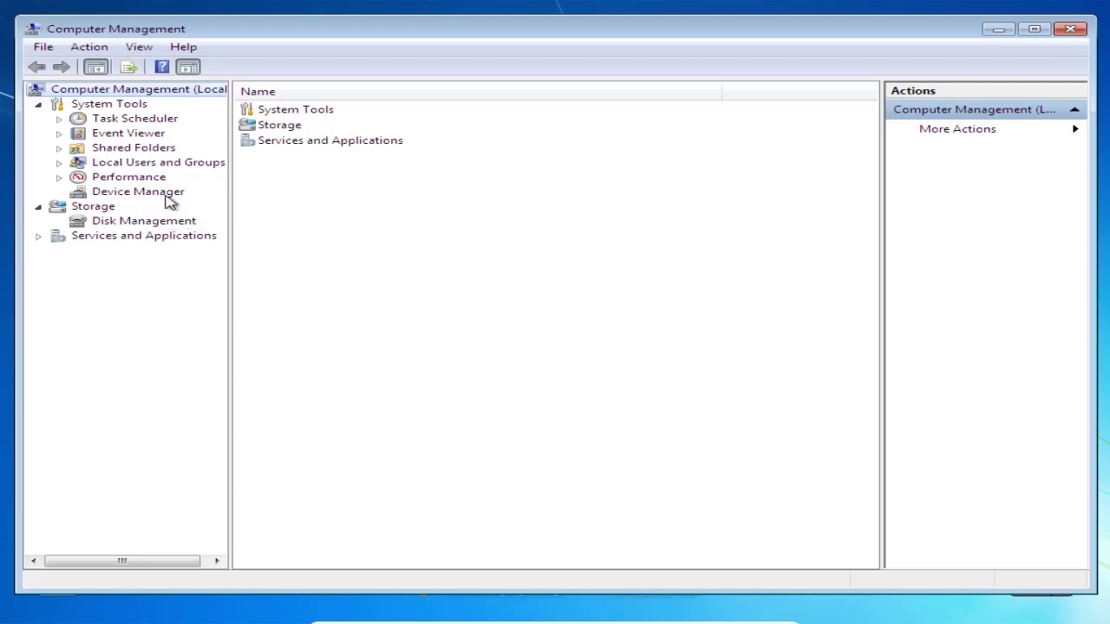
left_click(174, 166)
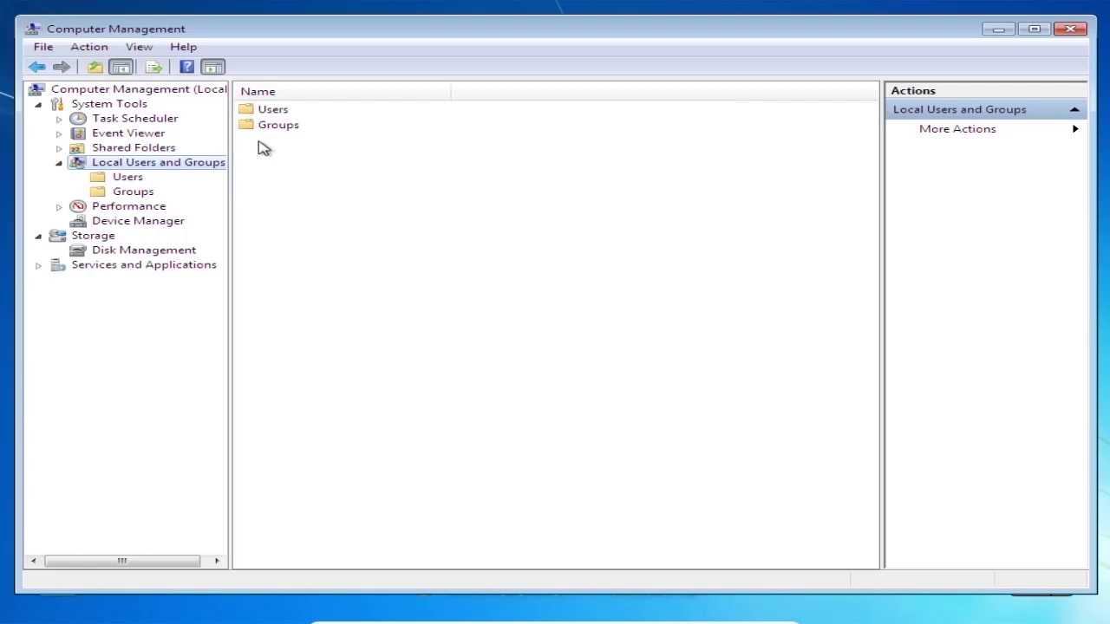
left_click(272, 110)
double_click(272, 110)
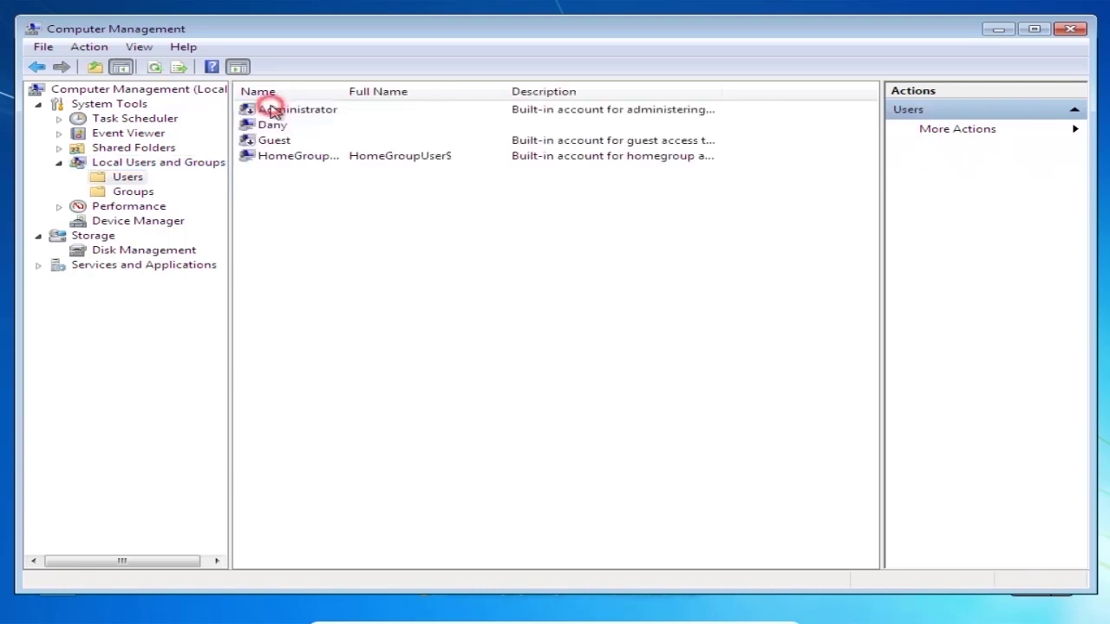
right_click(294, 208)
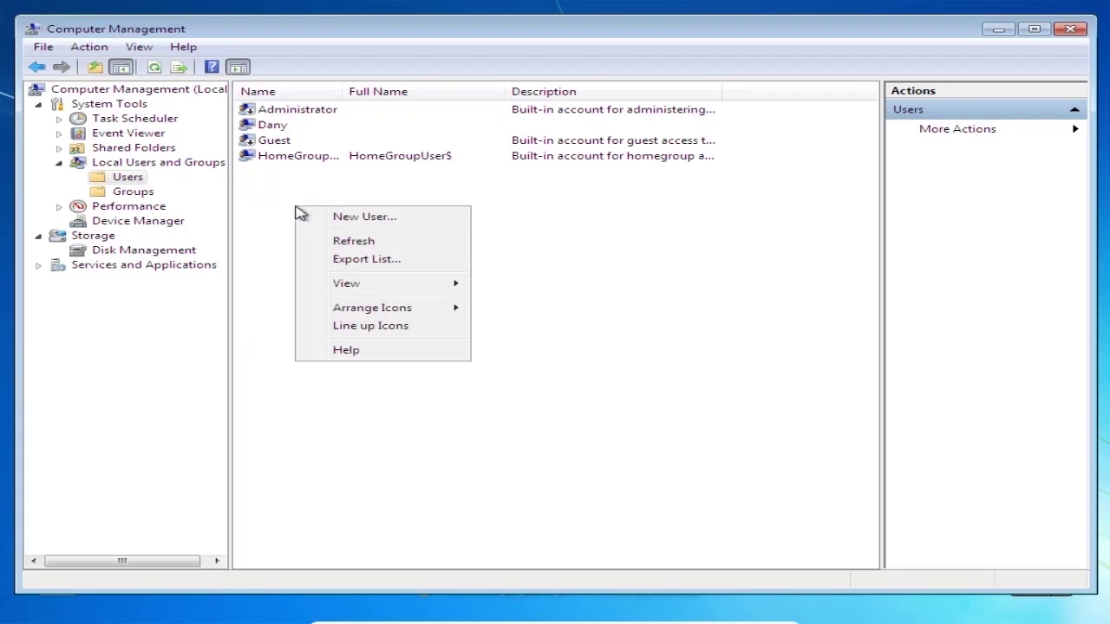
left_click(303, 203)
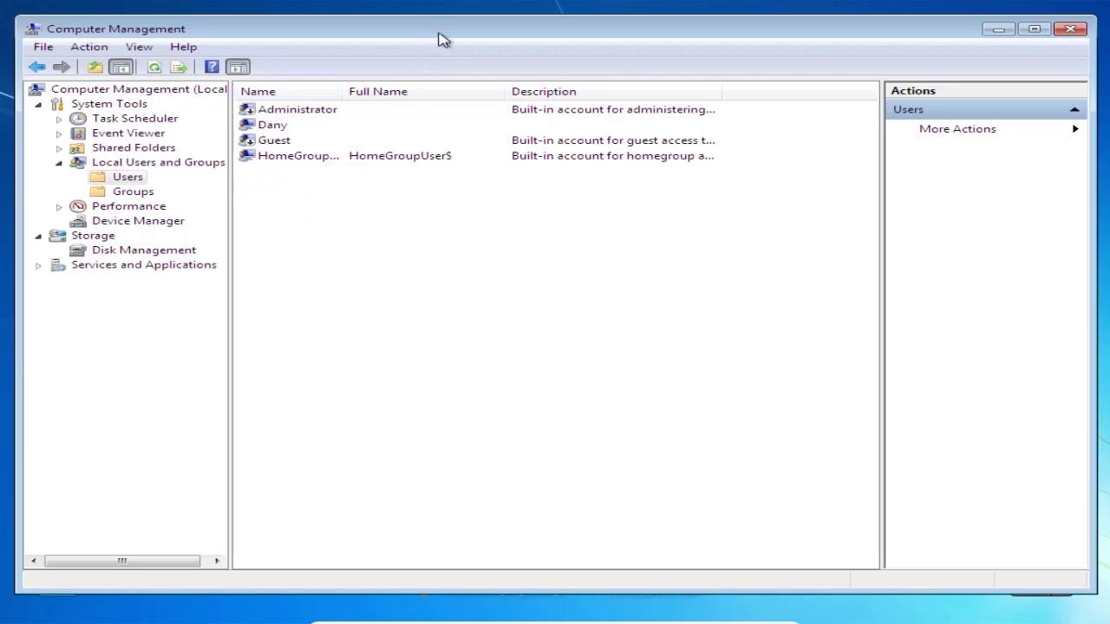
- Uncover the sign-in box behind Computer Management and try to sign in with an empty password
left_click_drag(438, 33, 498, 446)
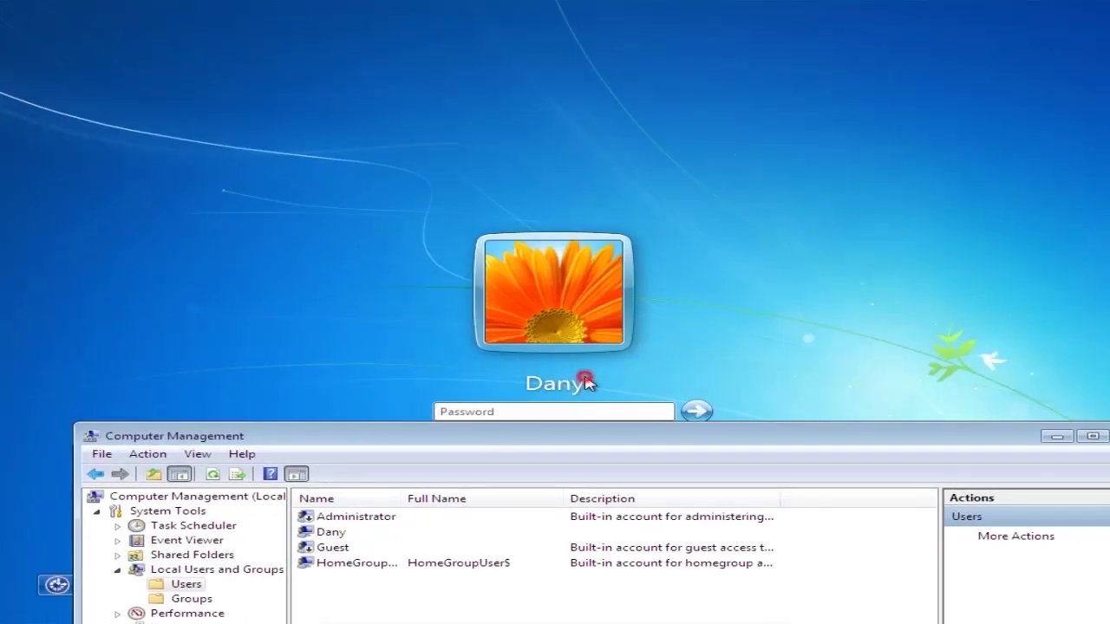
left_click(693, 409)
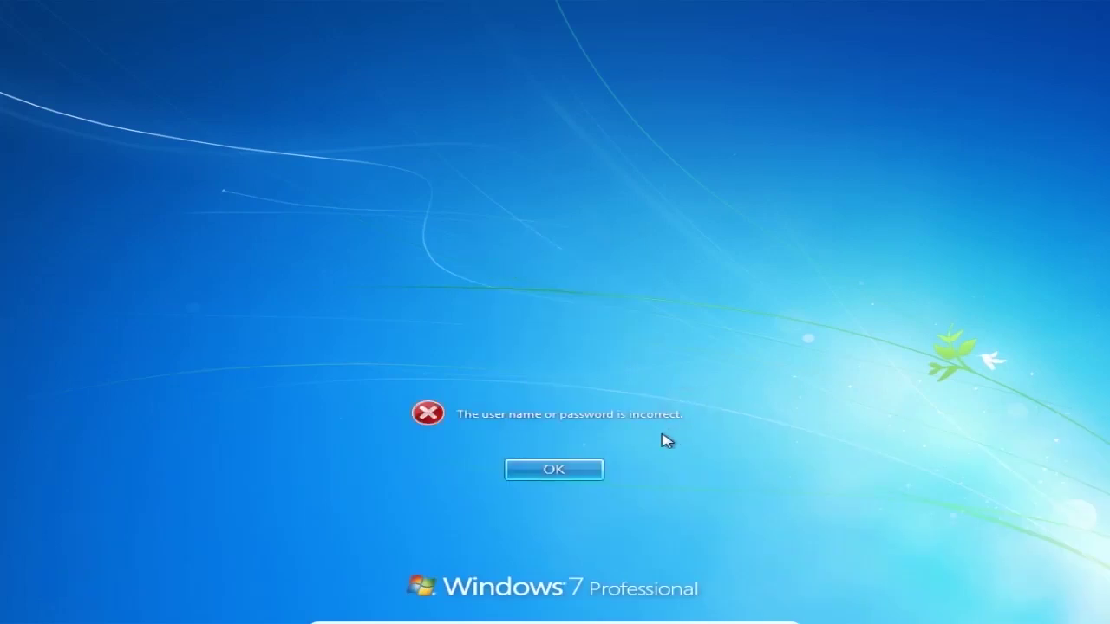
left_click(595, 466)
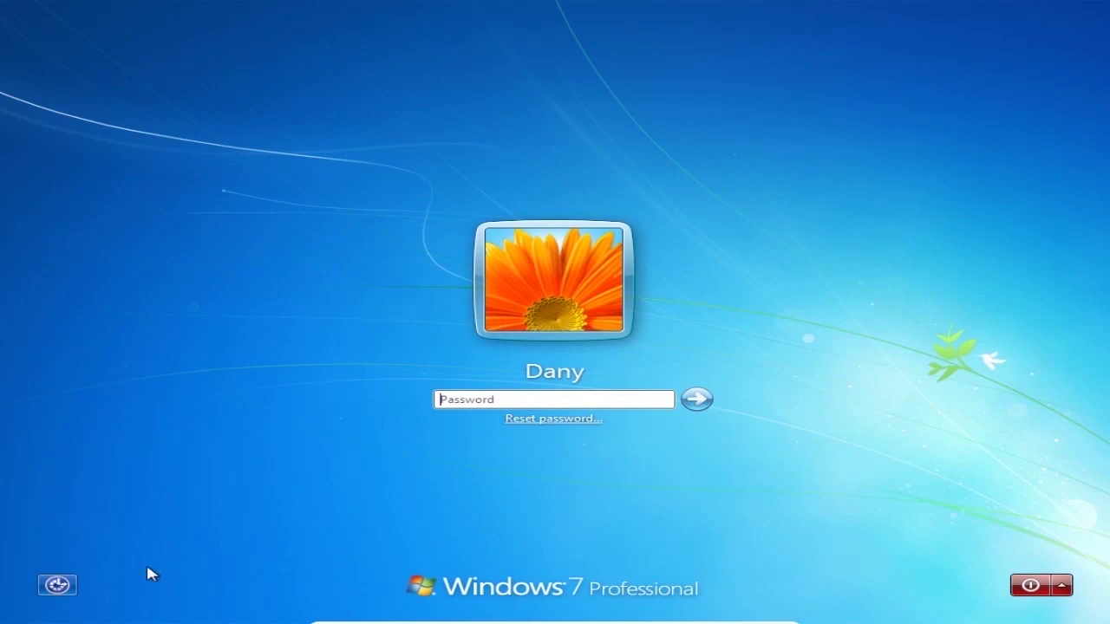
- Reopen Computer Management from the logon screen and show the accounts under Local Users and Groups
left_click(73, 584)
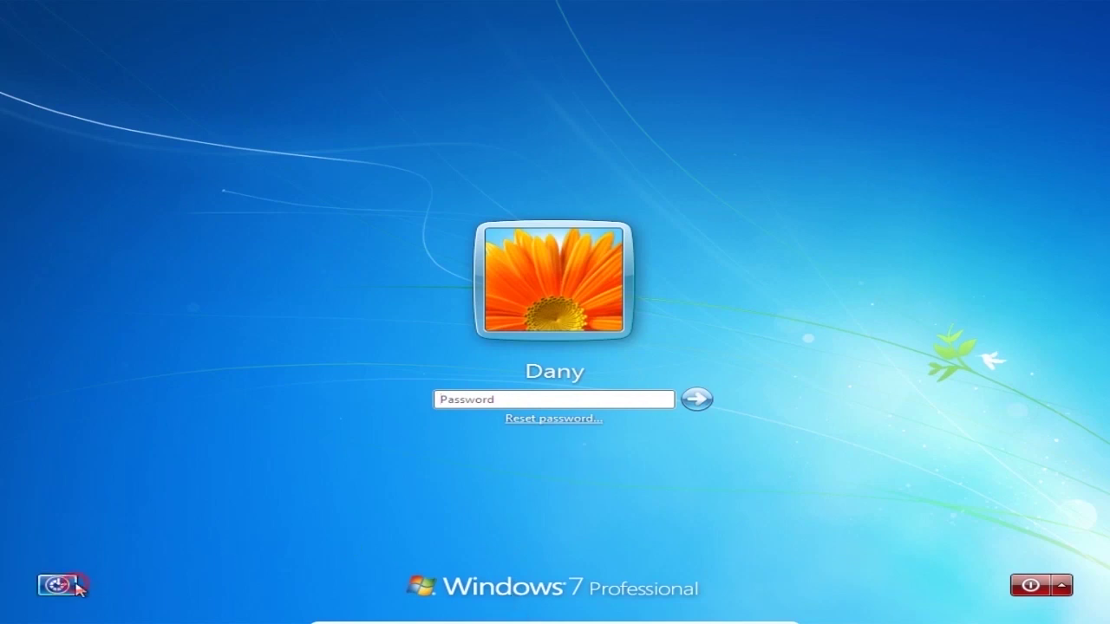
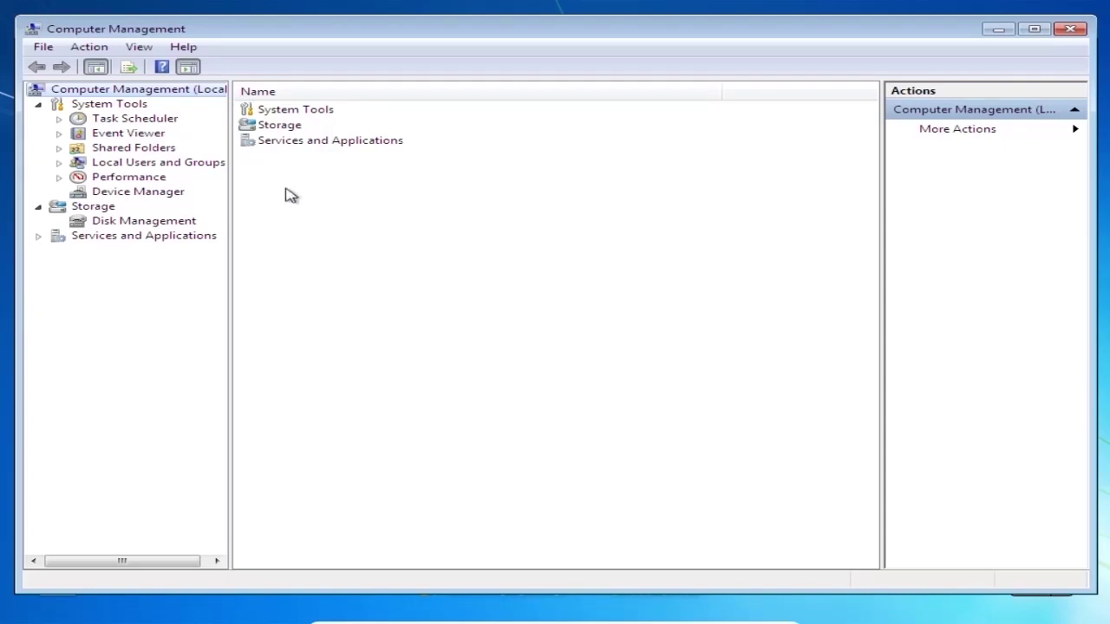
double_click(145, 165)
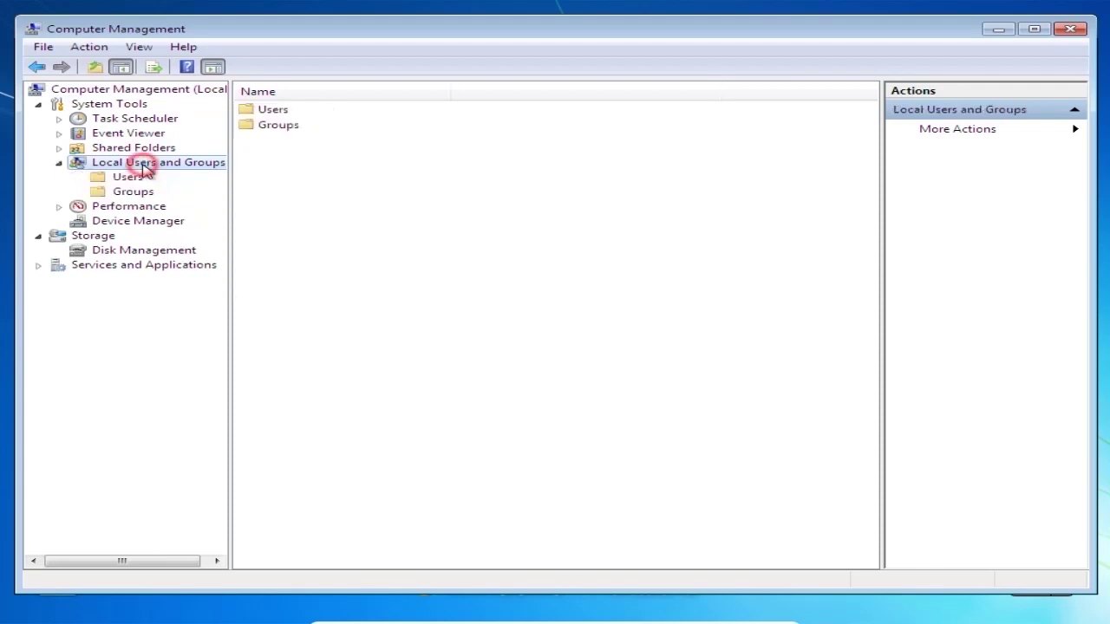
left_click(283, 112)
double_click(282, 112)
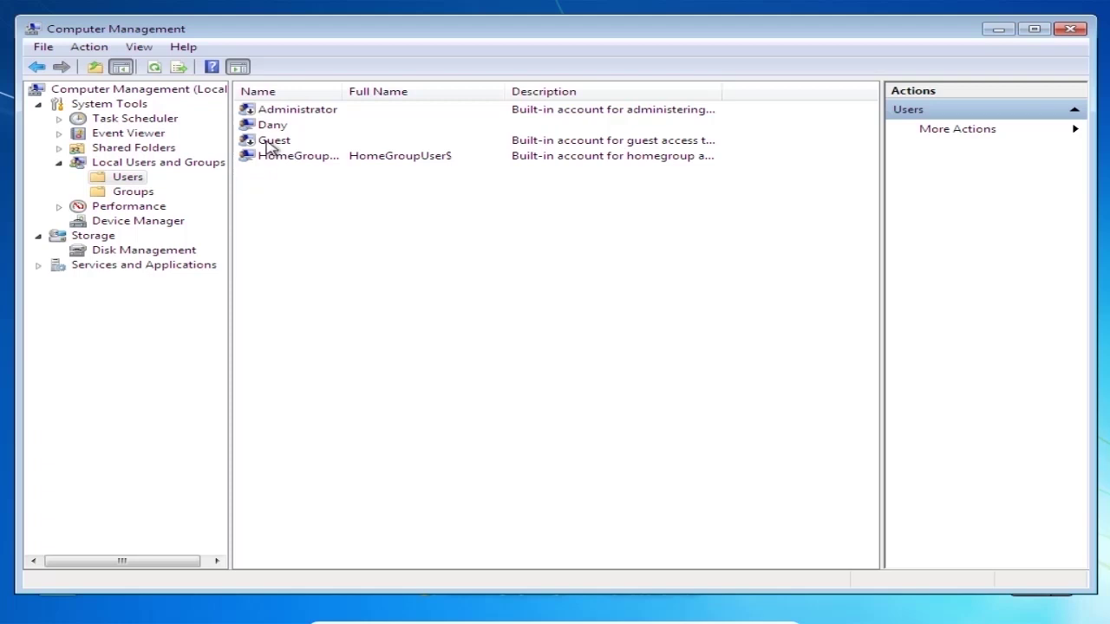
- Reset the locked user account's password to blank, accepting the data-loss warning
left_click(268, 126)
right_click(271, 128)
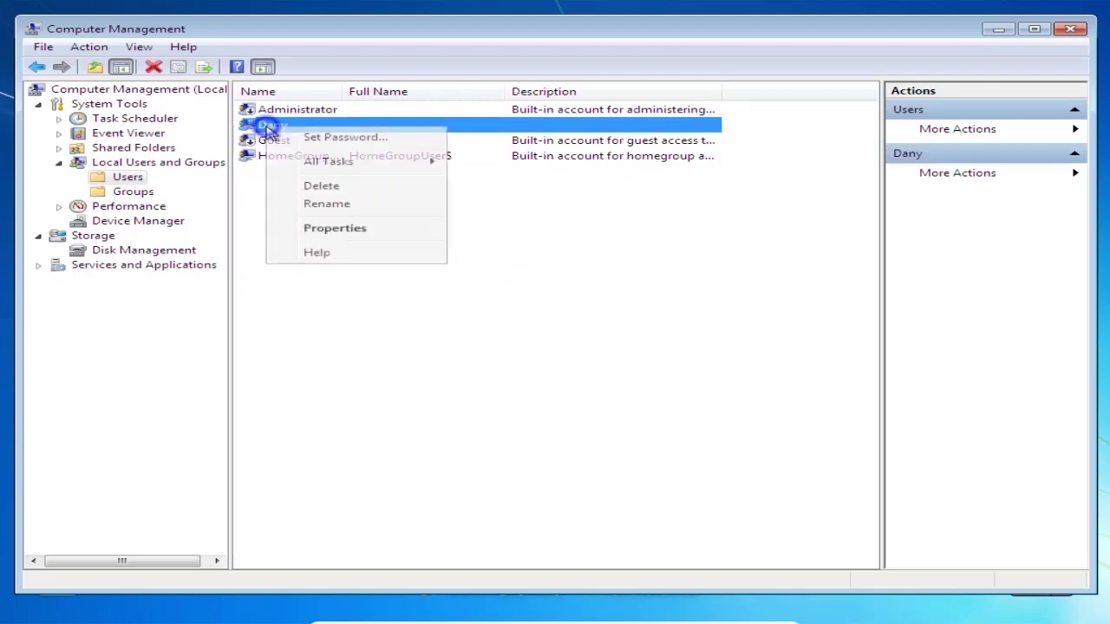
left_click(281, 137)
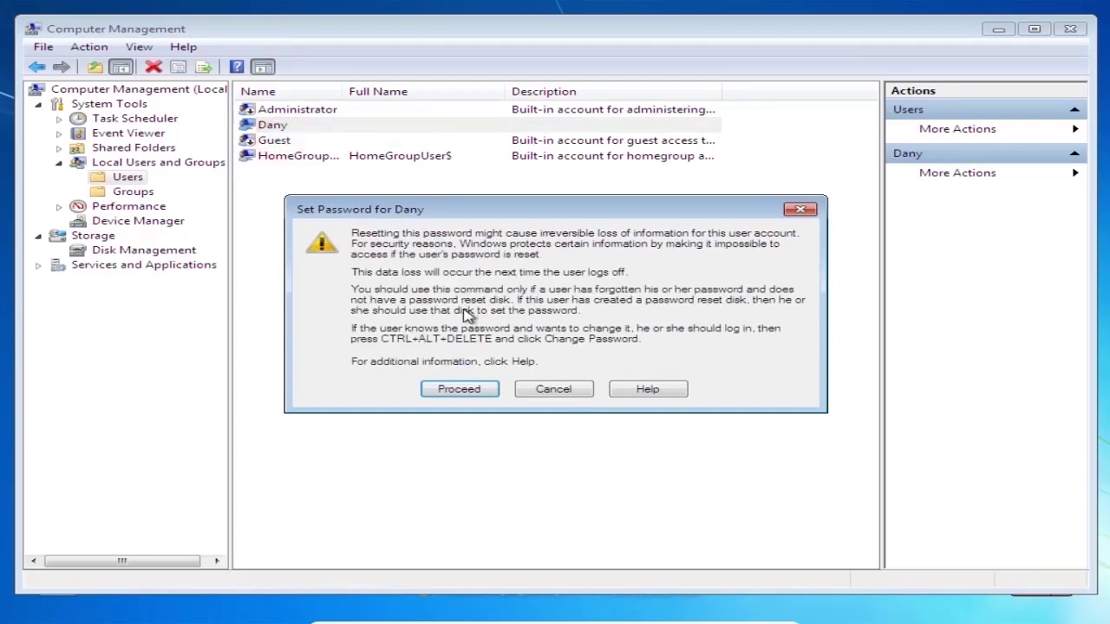
left_click(479, 390)
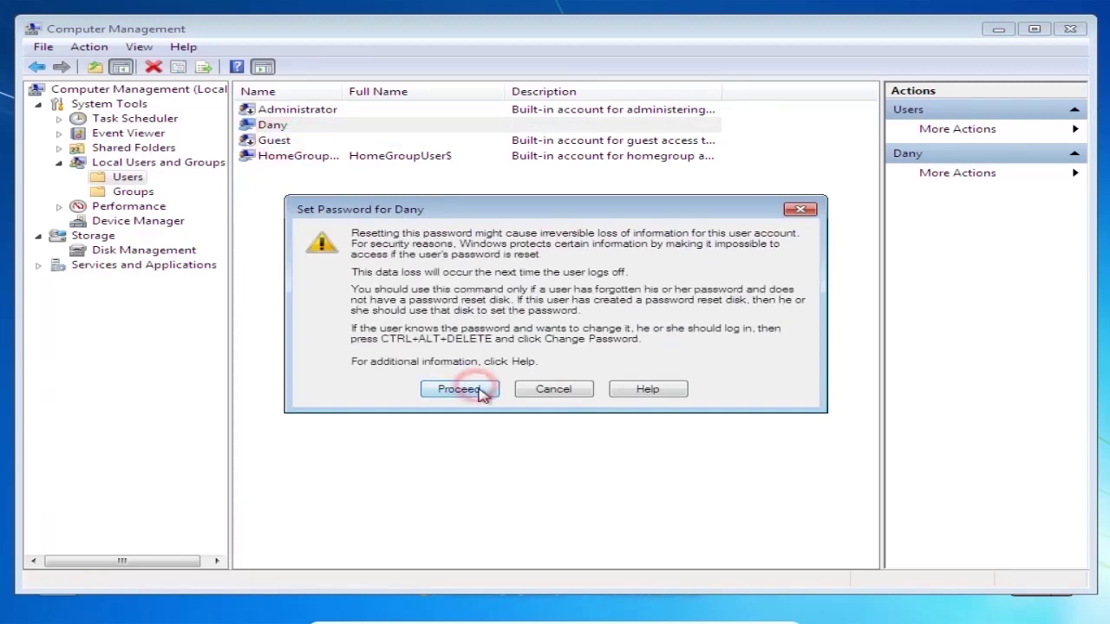
left_click(482, 389)
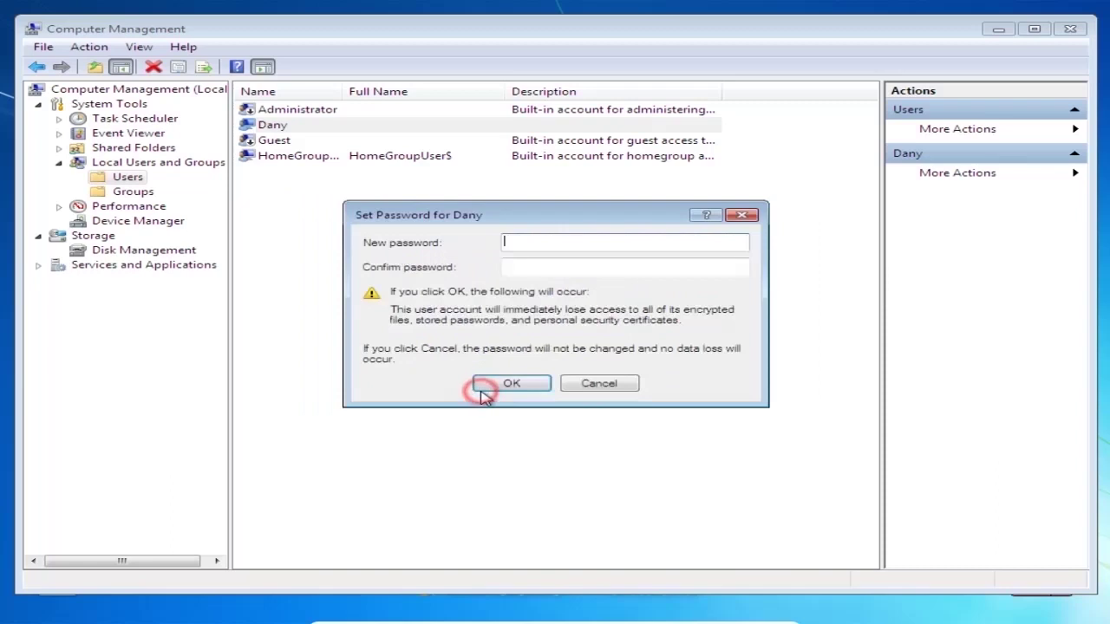
left_click(533, 390)
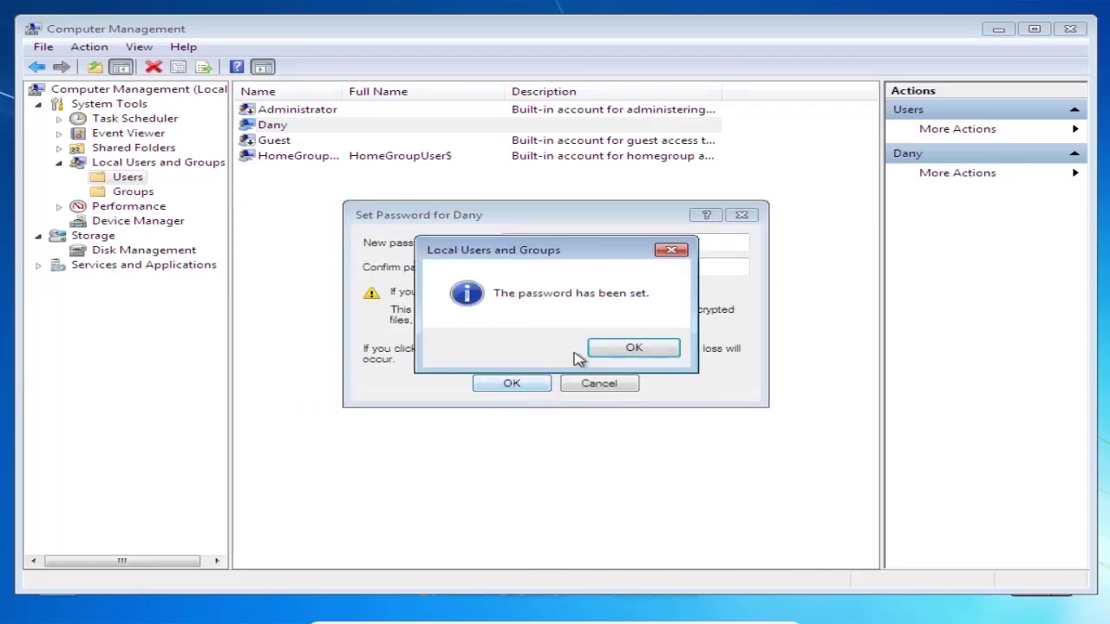
left_click(600, 349)
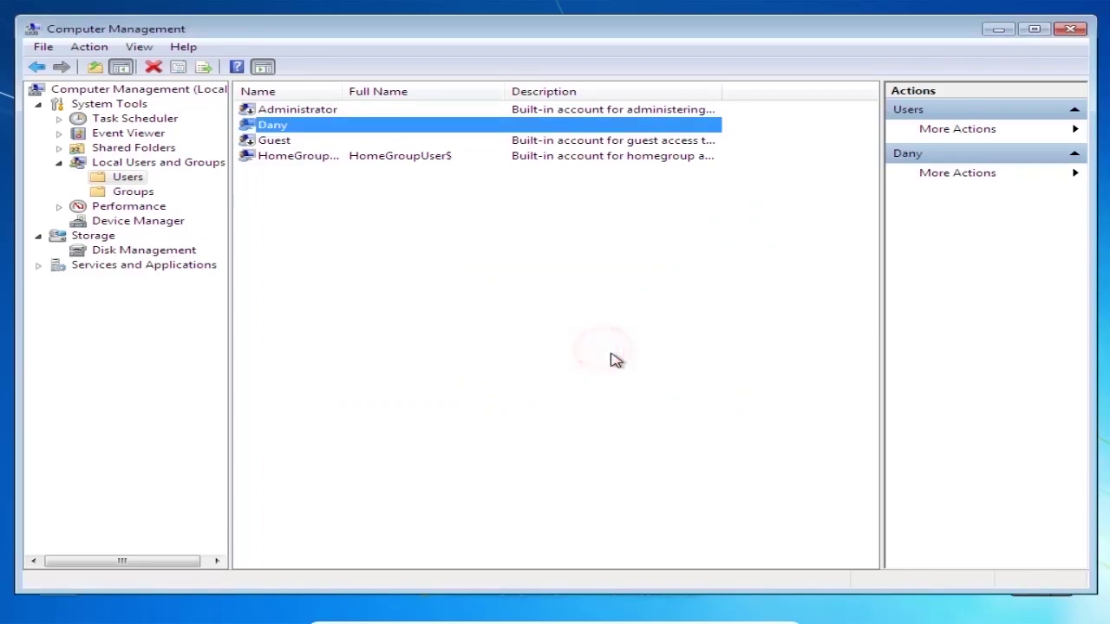
- Close Computer Management and sign in to the account with the blank password
left_click(1070, 30)
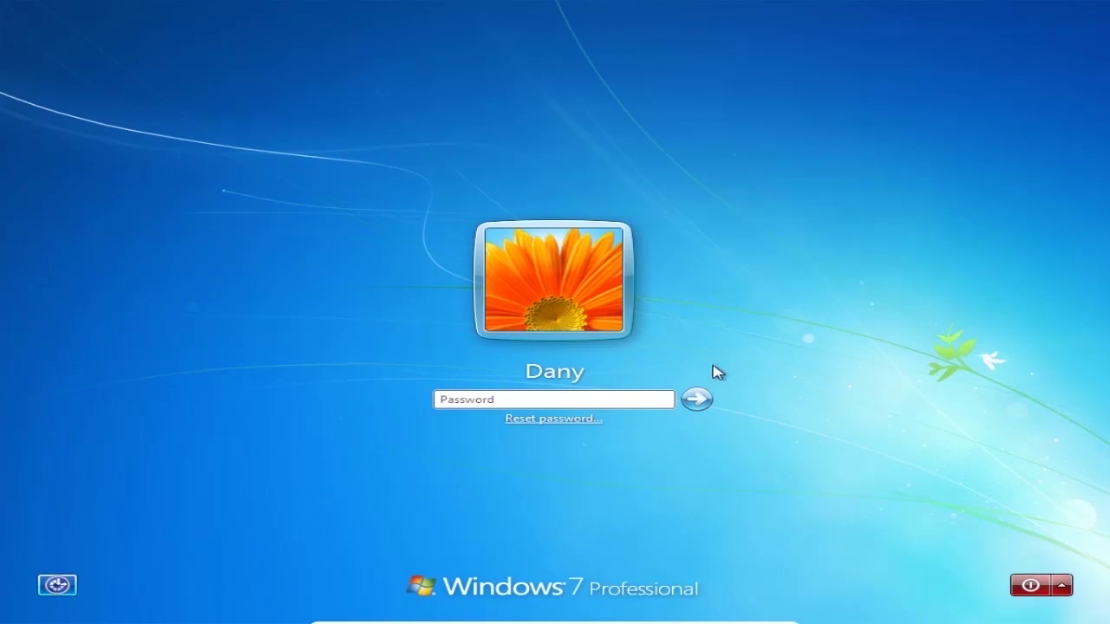
left_click(698, 397)
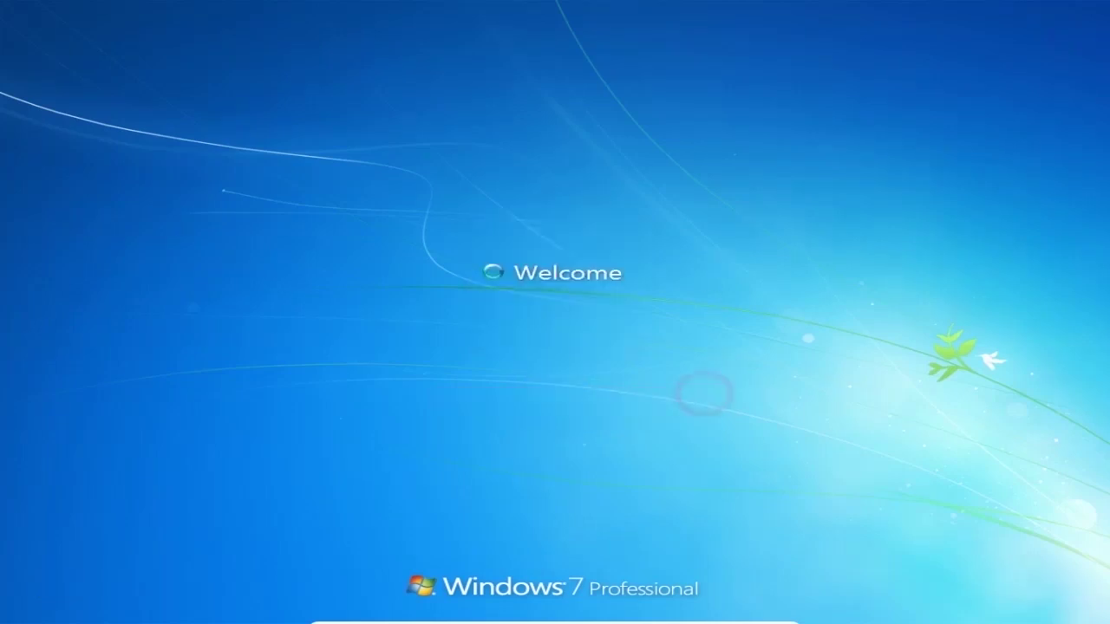
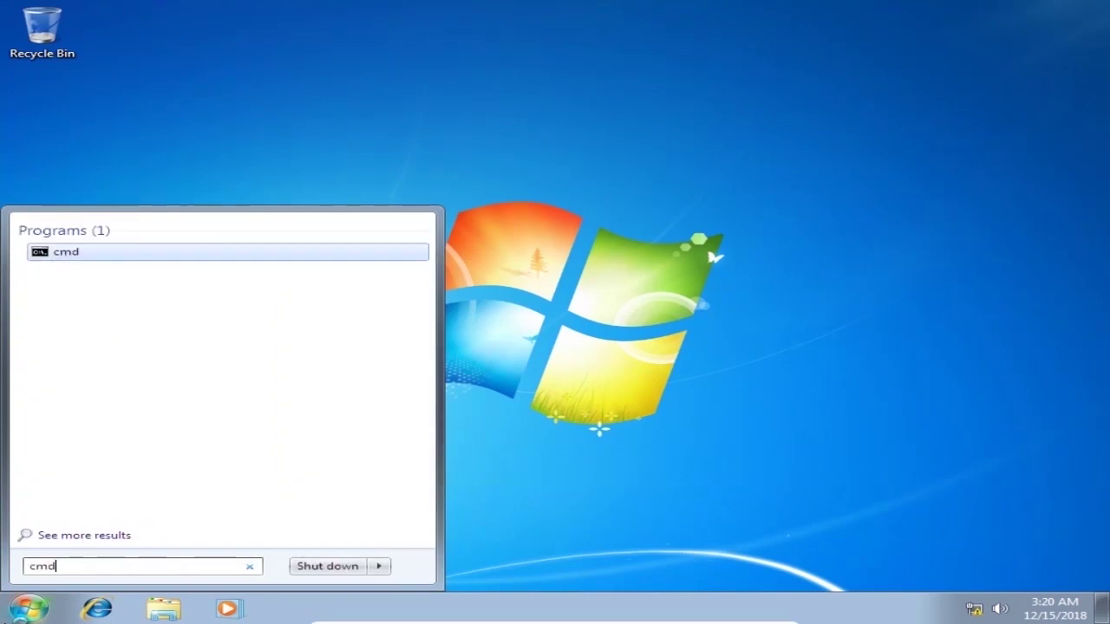
- Run cmd as administrator and list the computer's user accounts with the net user command
left_click(35, 251)
right_click(35, 250)
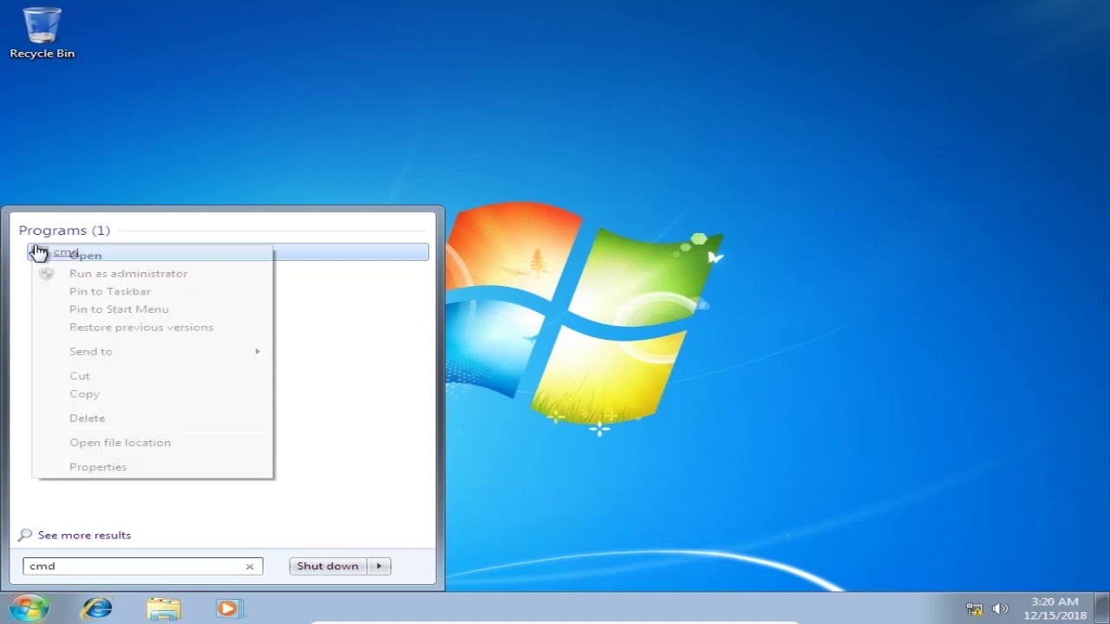
left_click(72, 274)
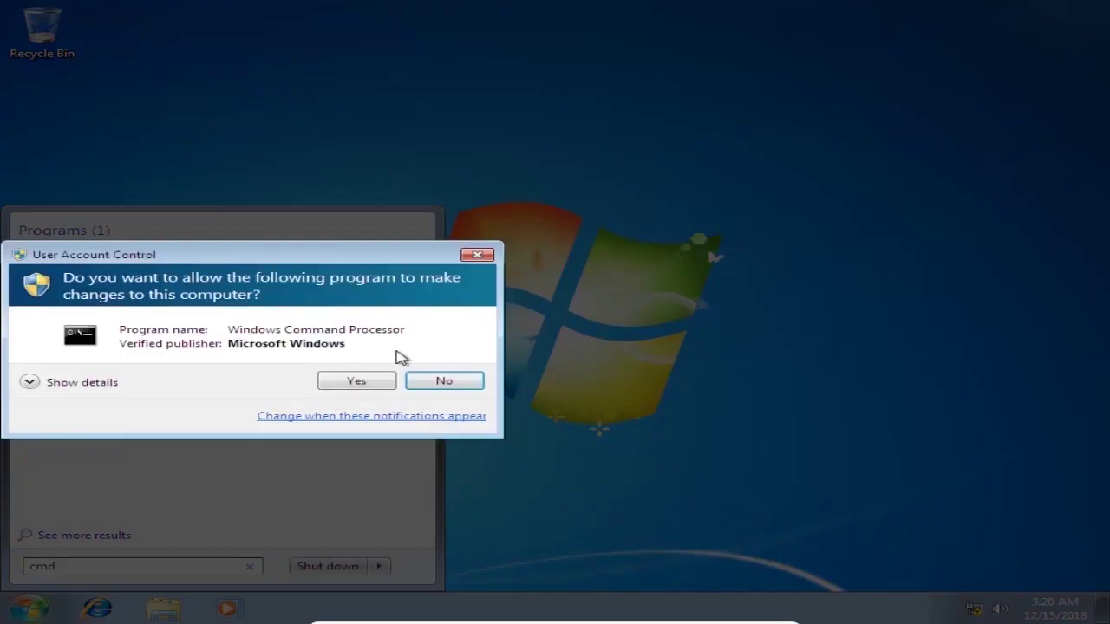
left_click(367, 381)
type("net user")
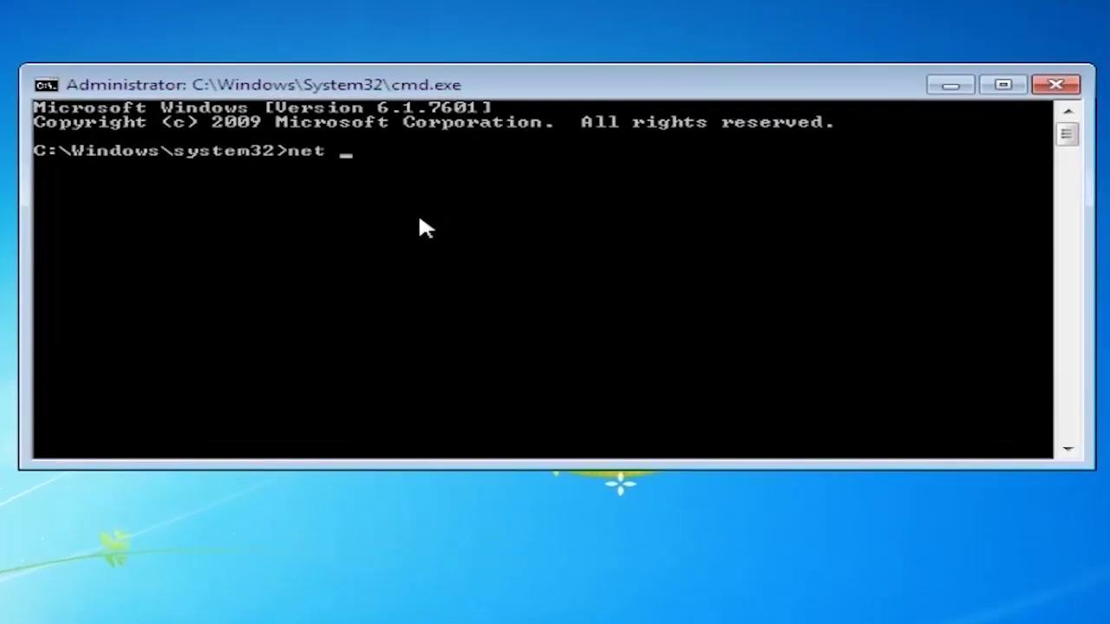
key("Return")
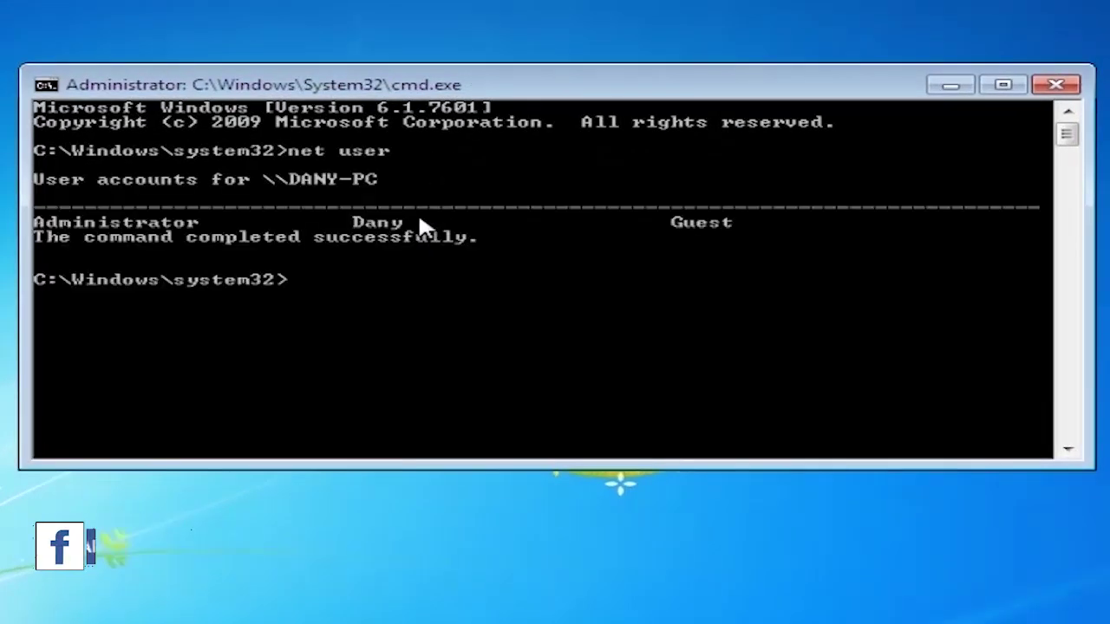